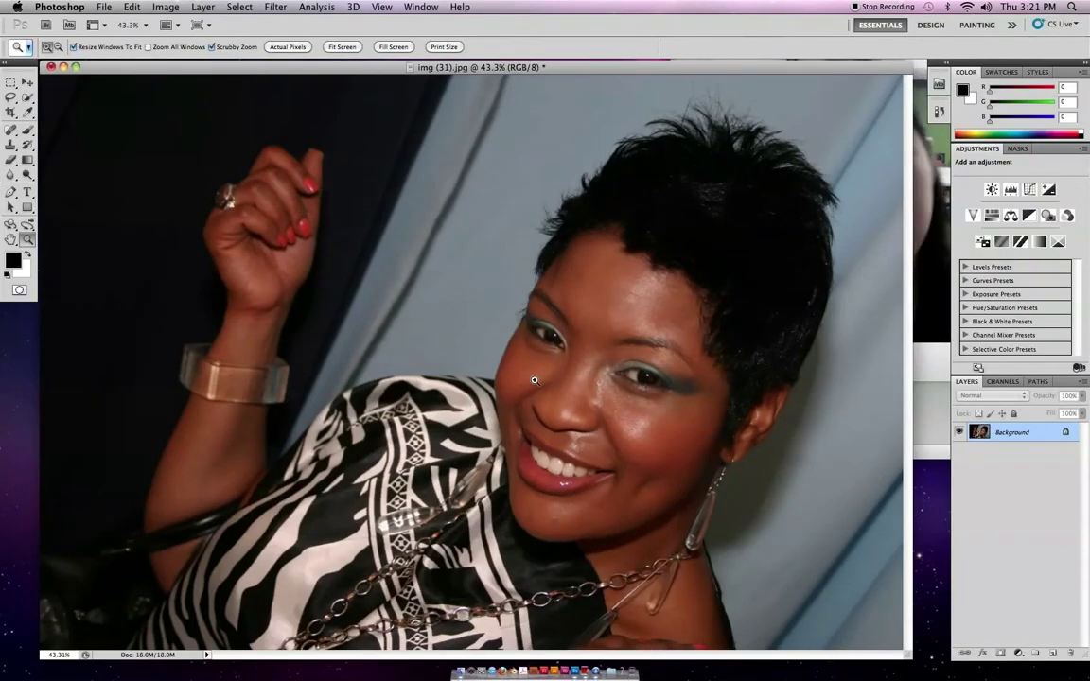
- Minimize the Photo Booth window, switch back to Photoshop and show the portrait in full-screen mode with the menu bar
left_click(928, 363)
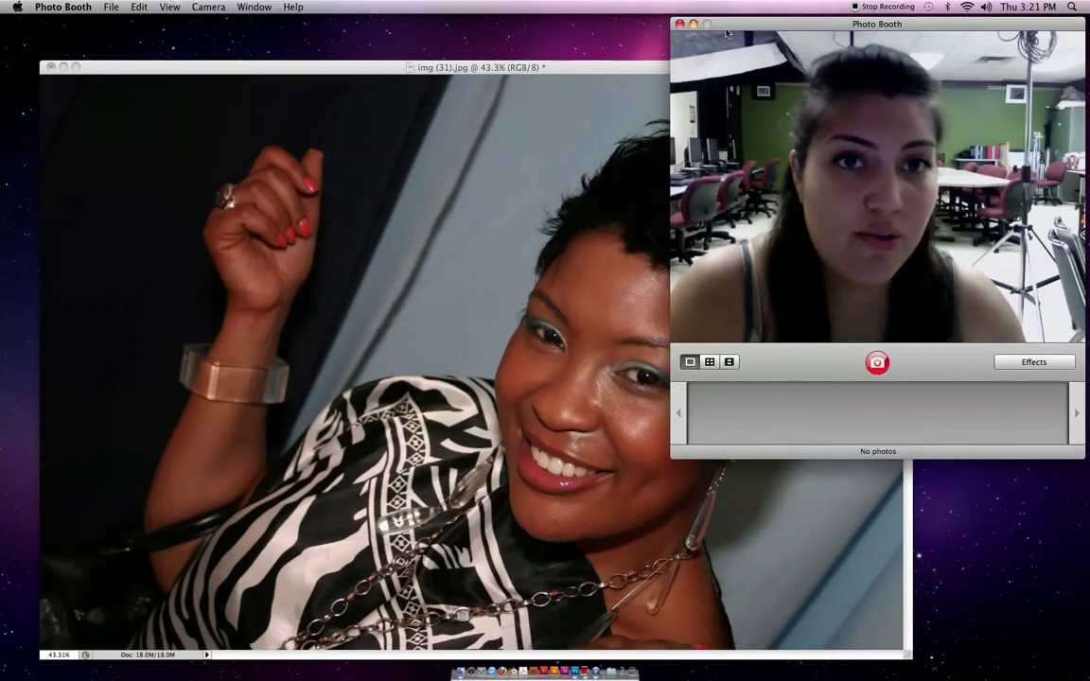
key("super+m")
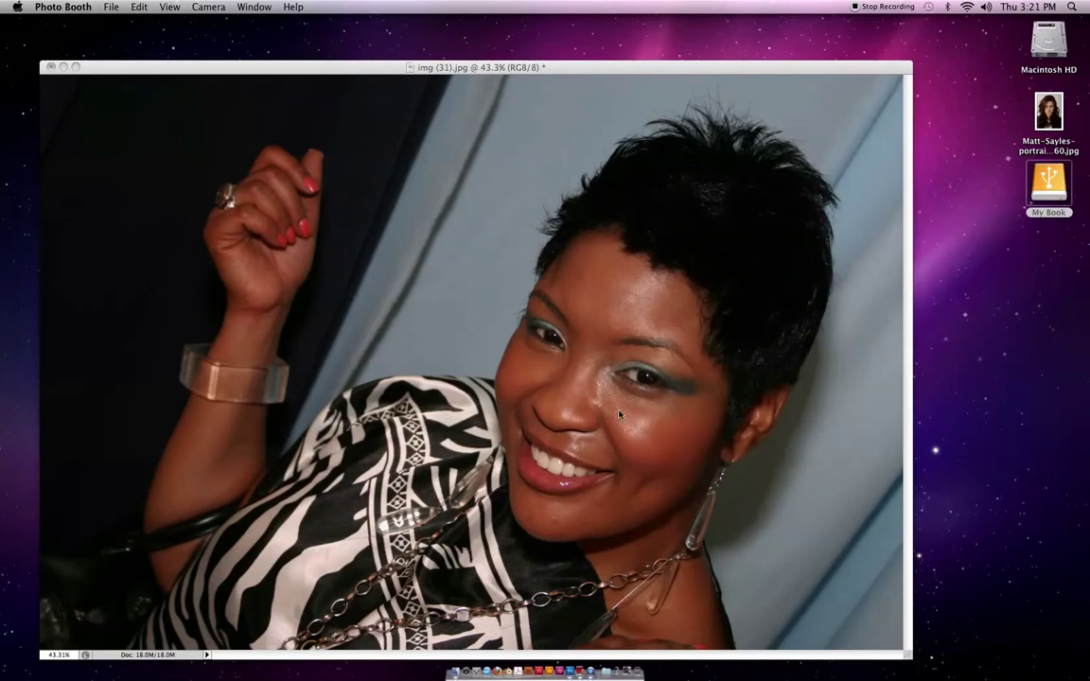
left_click(531, 371)
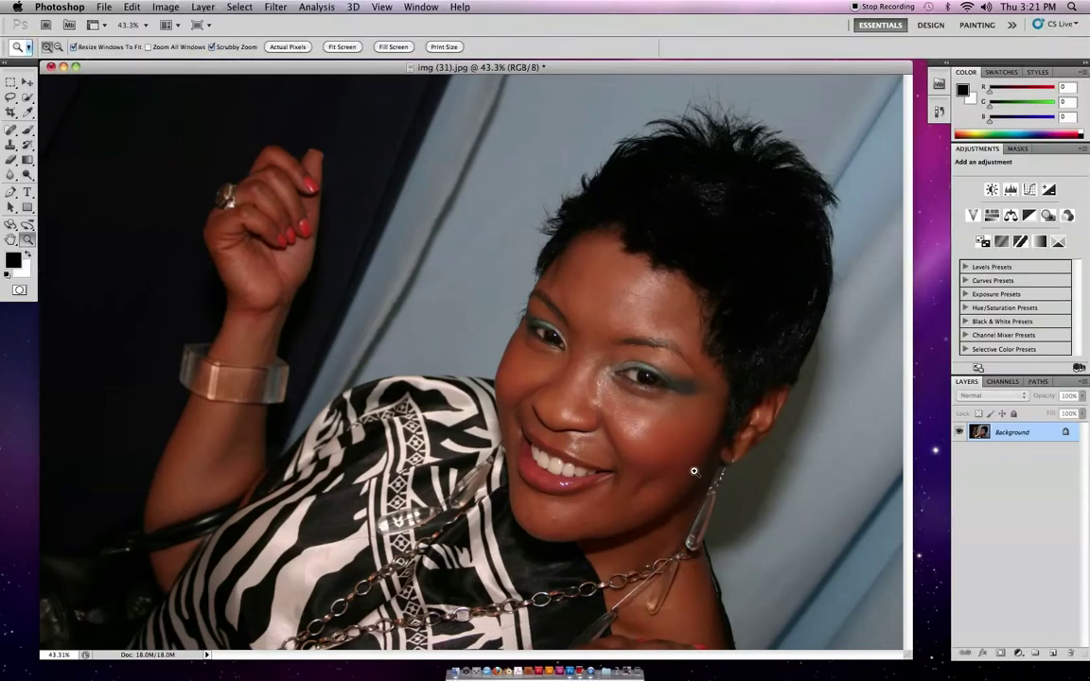
key("f")
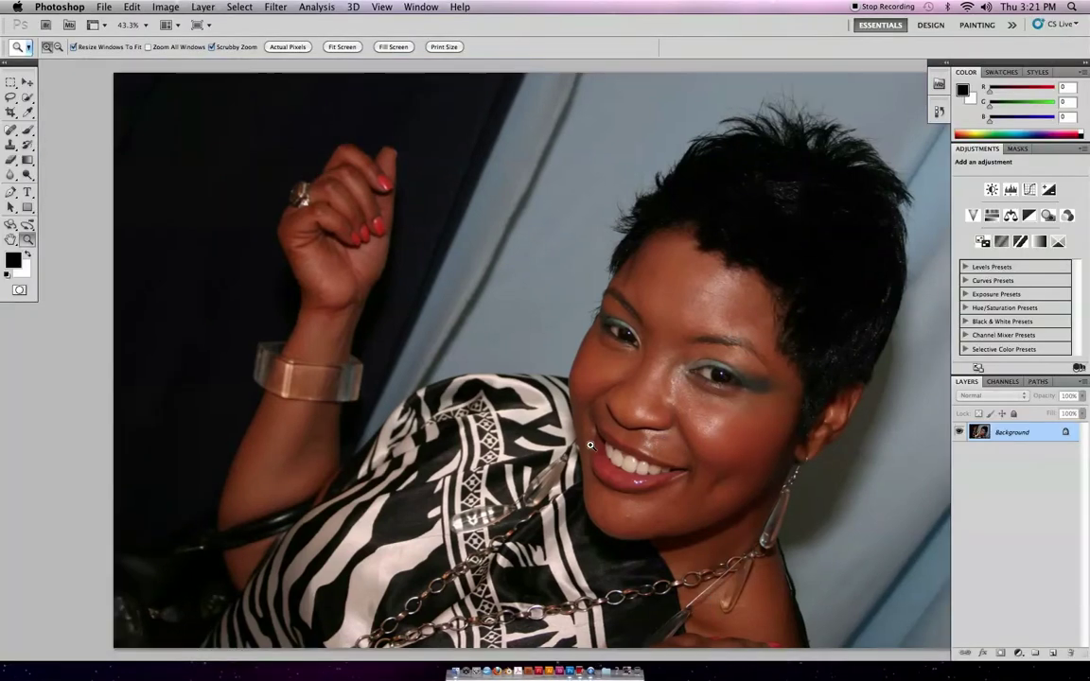
- Make a loose freehand Lasso selection around the woman's teeth, including parts of both lips
left_click_drag(684, 369, 717, 372)
left_click_drag(717, 417, 716, 305)
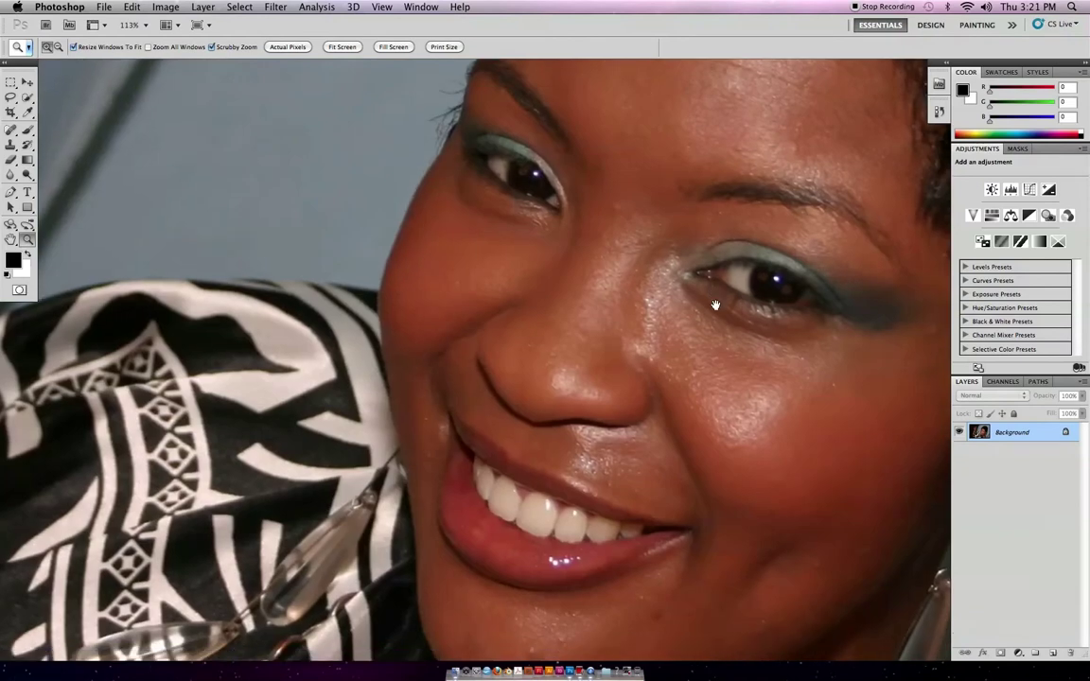
left_click_drag(517, 520, 560, 519)
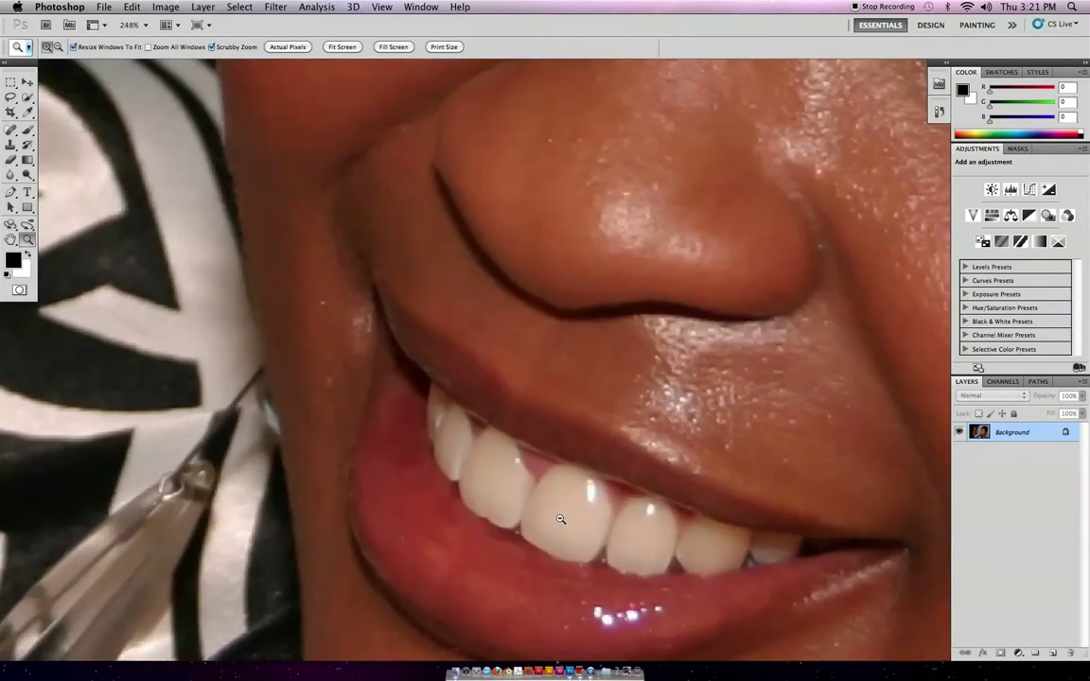
left_click_drag(630, 523, 577, 443)
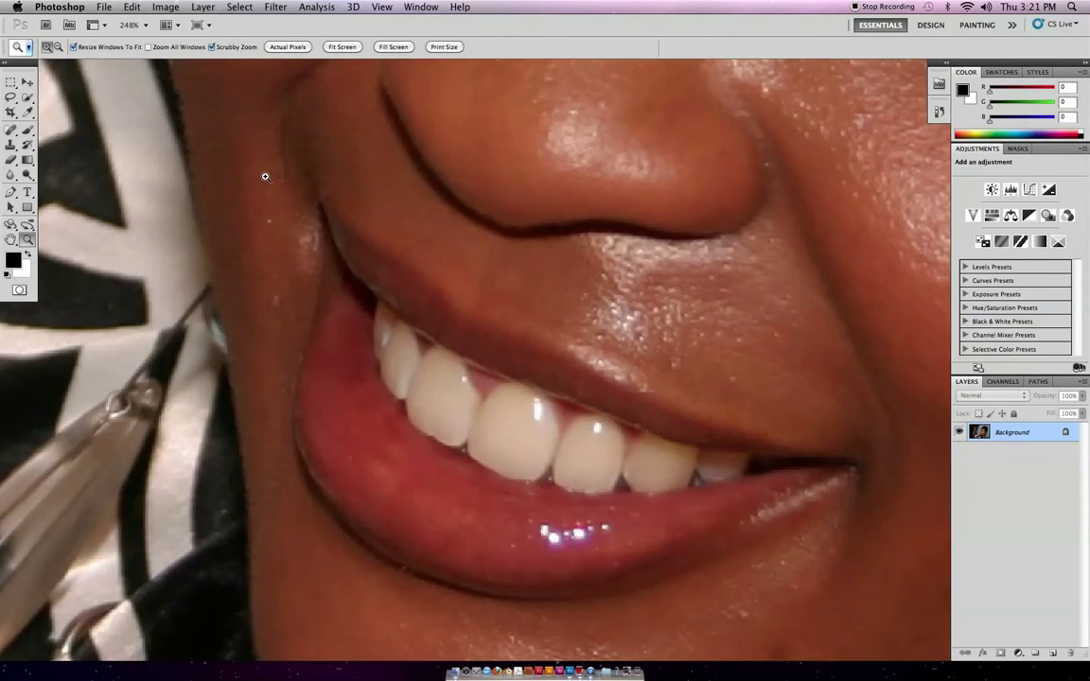
left_click(11, 98)
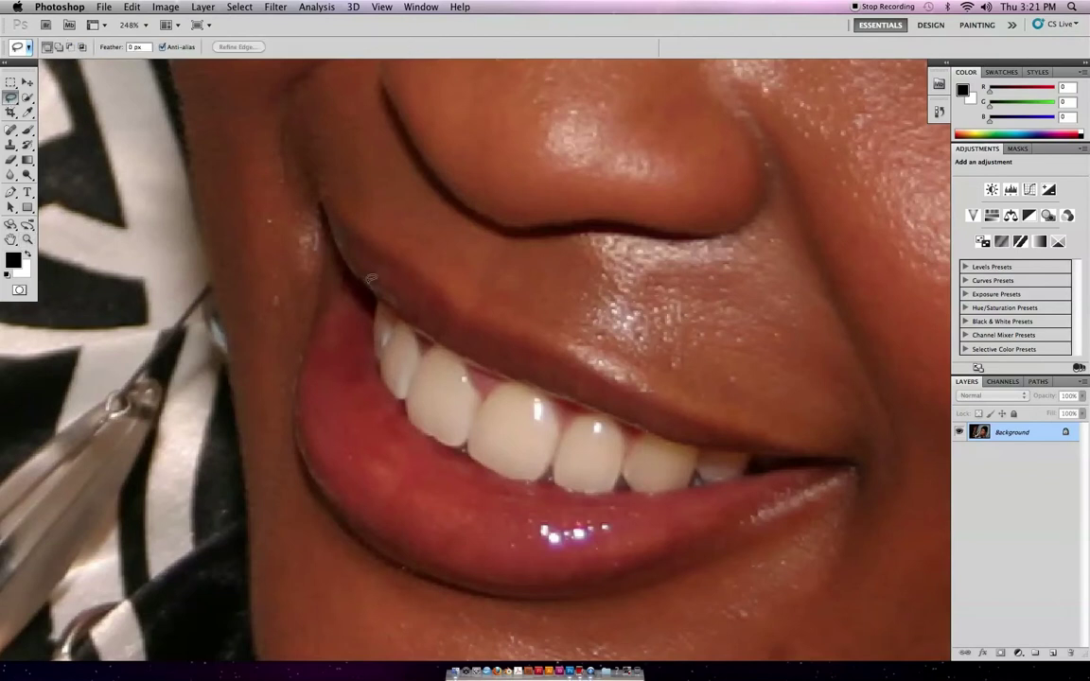
mouse_move(369, 284)
left_mouse_down()
mouse_move(374, 402)
mouse_move(518, 494)
mouse_move(670, 504)
mouse_move(757, 440)
mouse_move(707, 404)
left_mouse_up()
mouse_move(480, 304)
left_mouse_down()
mouse_move(383, 265)
mouse_move(369, 278)
mouse_move(321, 393)
mouse_move(373, 465)
mouse_move(512, 538)
mouse_move(698, 531)
mouse_move(785, 476)
left_mouse_up()
left_click_drag(497, 282, 350, 246)
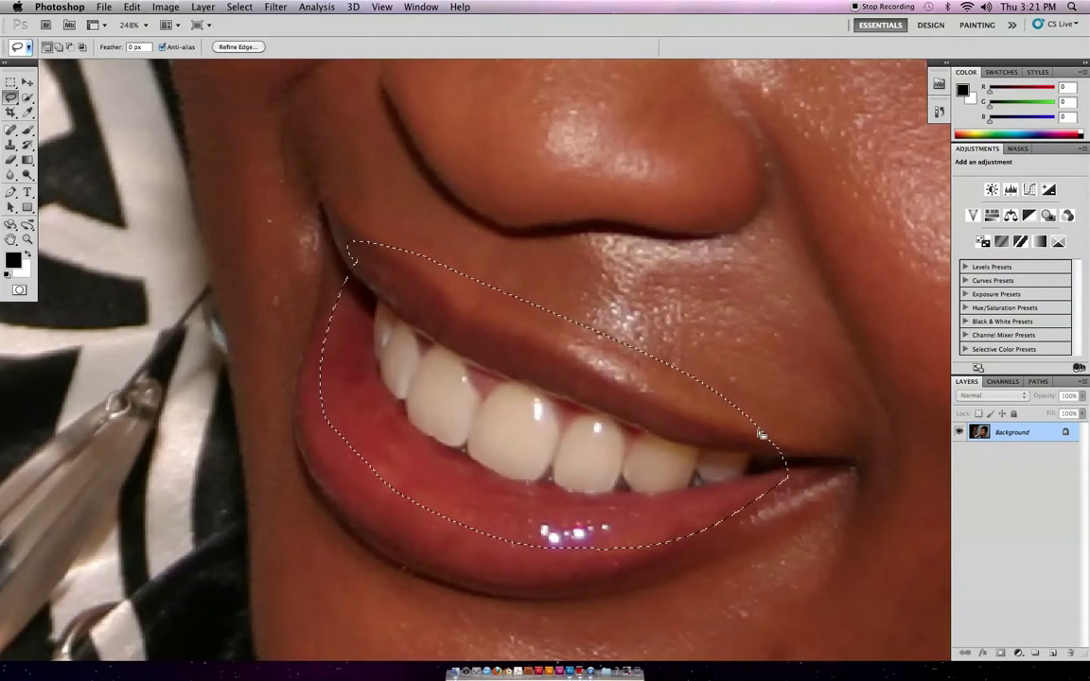
- Add a Hue/Saturation adjustment layer limited to the mouth selection
left_click(1020, 654)
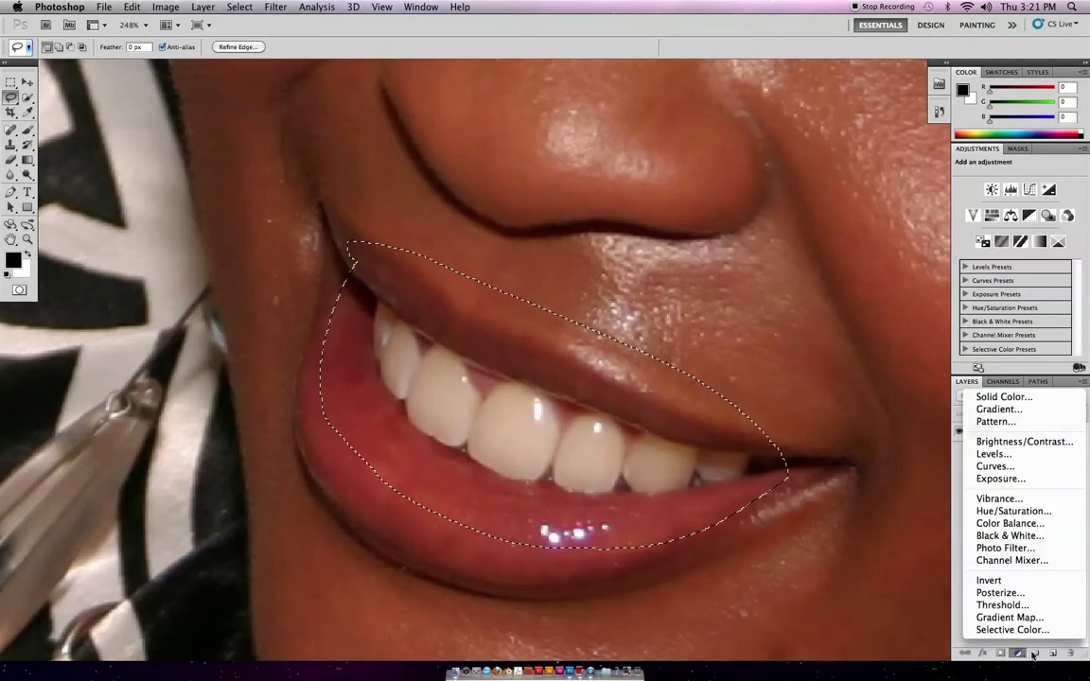
left_click(931, 591)
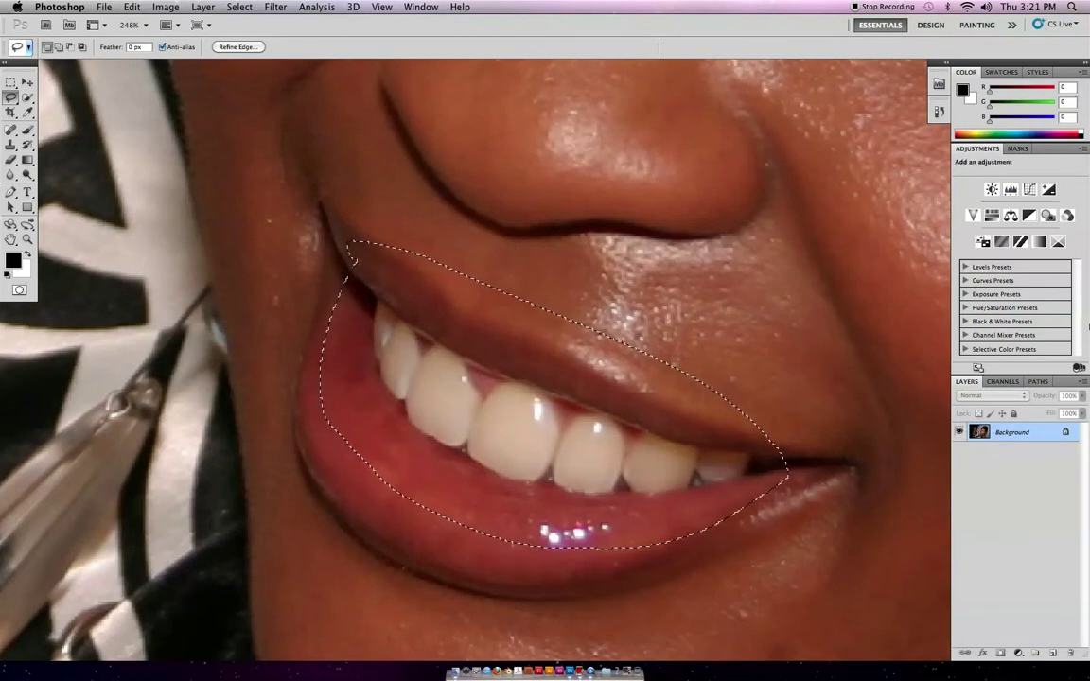
left_click(1019, 653)
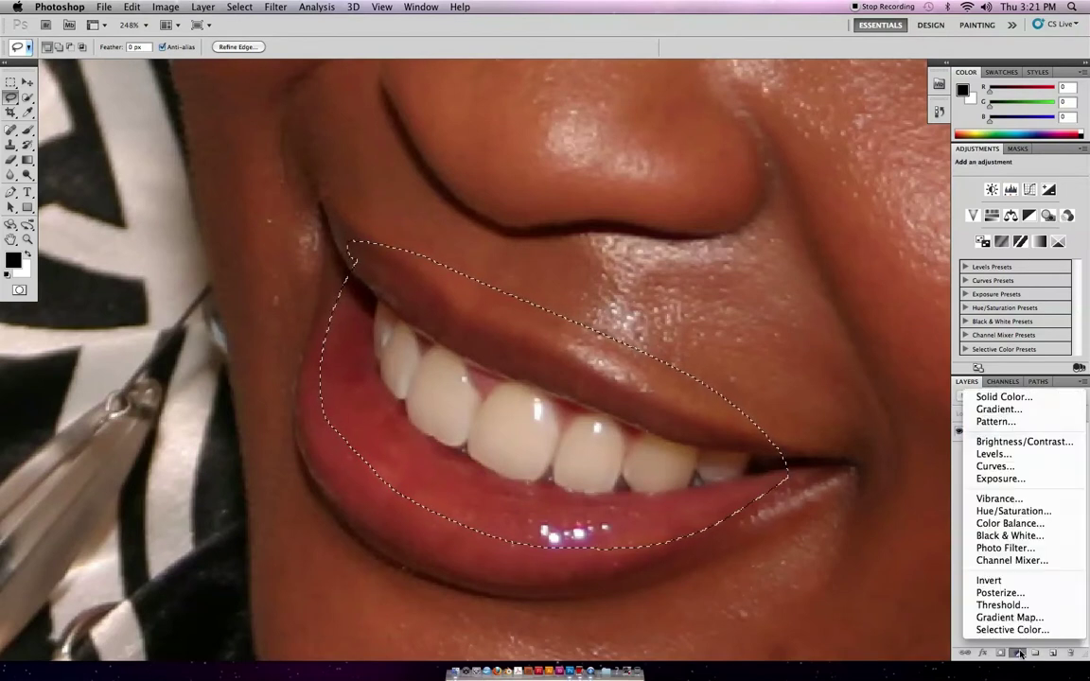
left_click(1019, 512)
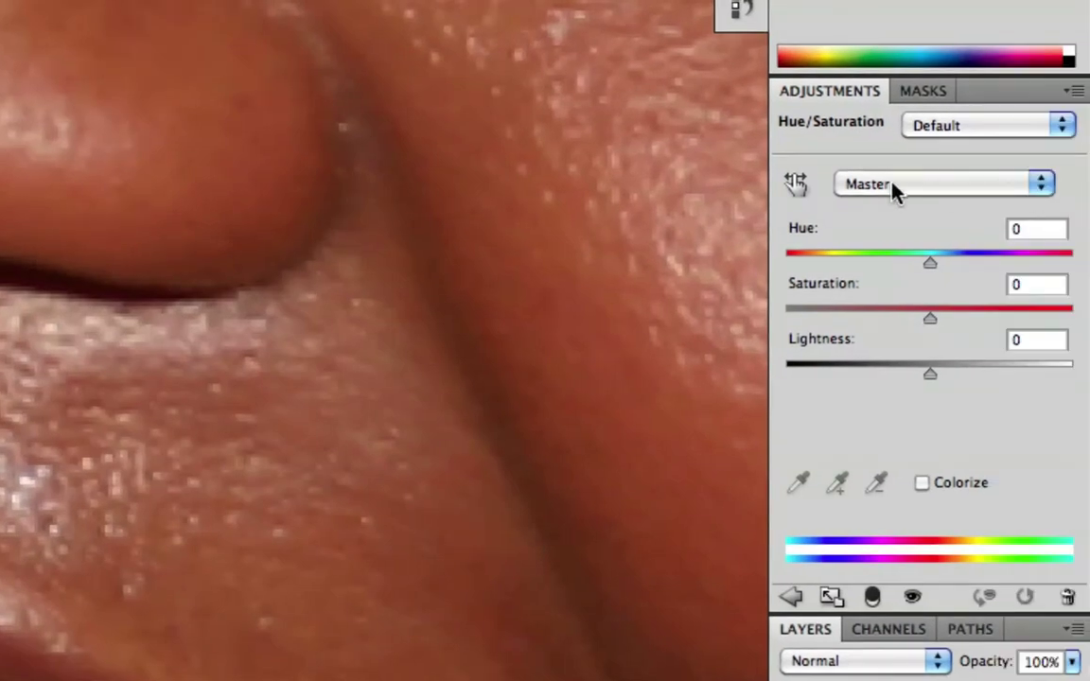
- In the Hue/Saturation adjustment, set the Yellows saturation to -100 and lightness to +31
left_click(1022, 191)
left_click(883, 226)
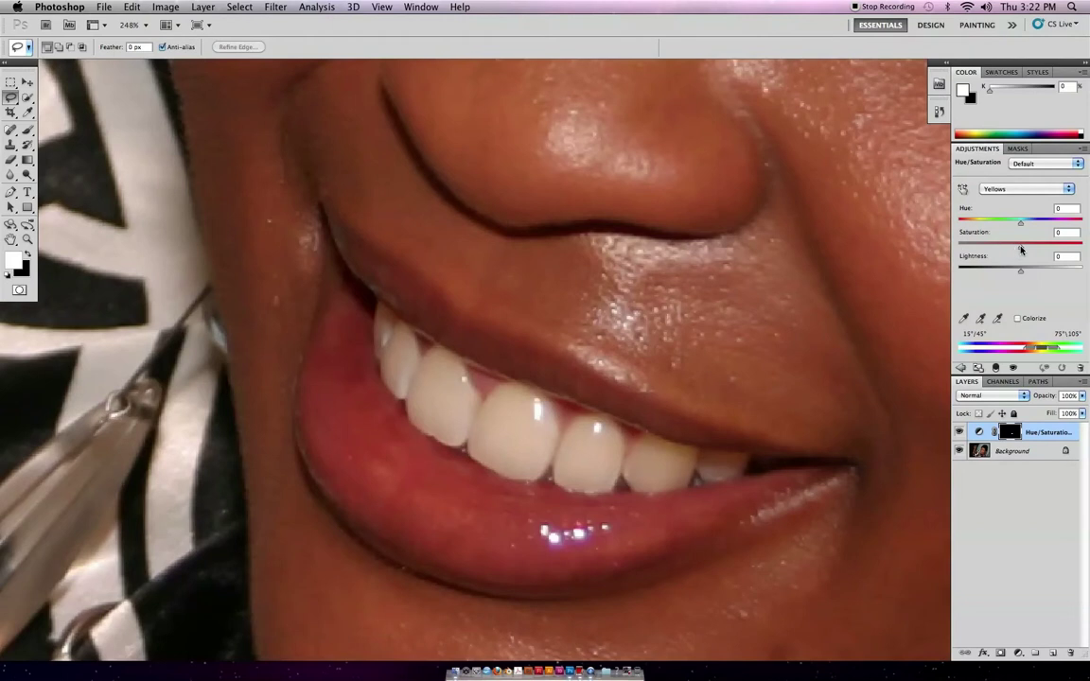
left_click_drag(1013, 250, 976, 248)
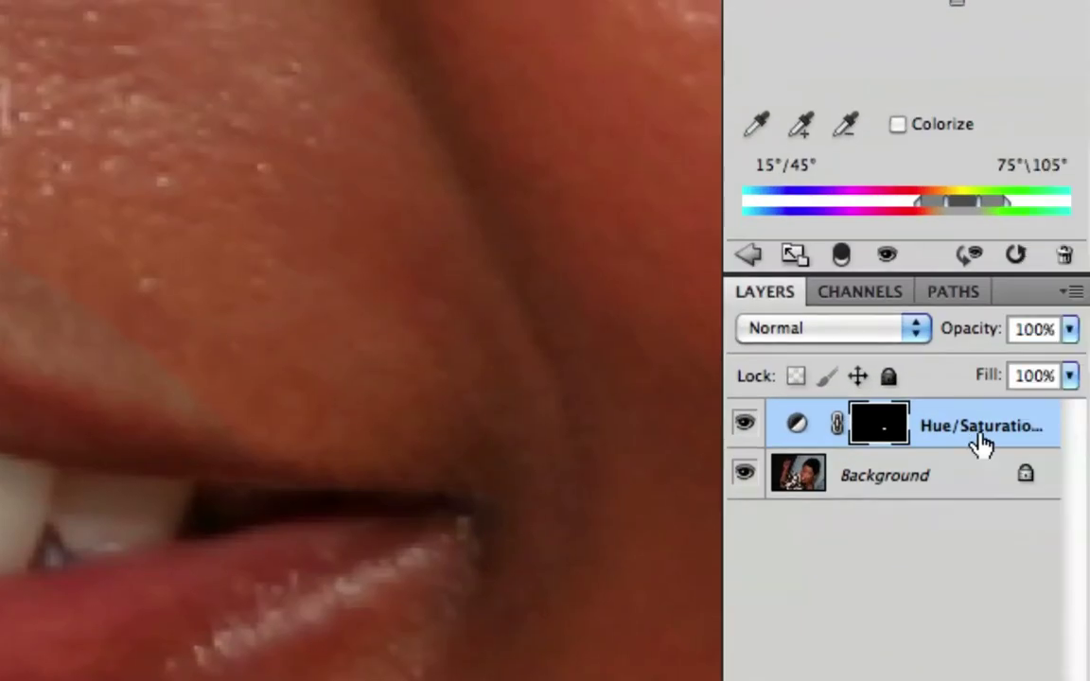
- Examine the Hue/Saturation layer's mask as a red overlay and as a black-and-white image across the whole photo
left_click(894, 437, "alt+shift")
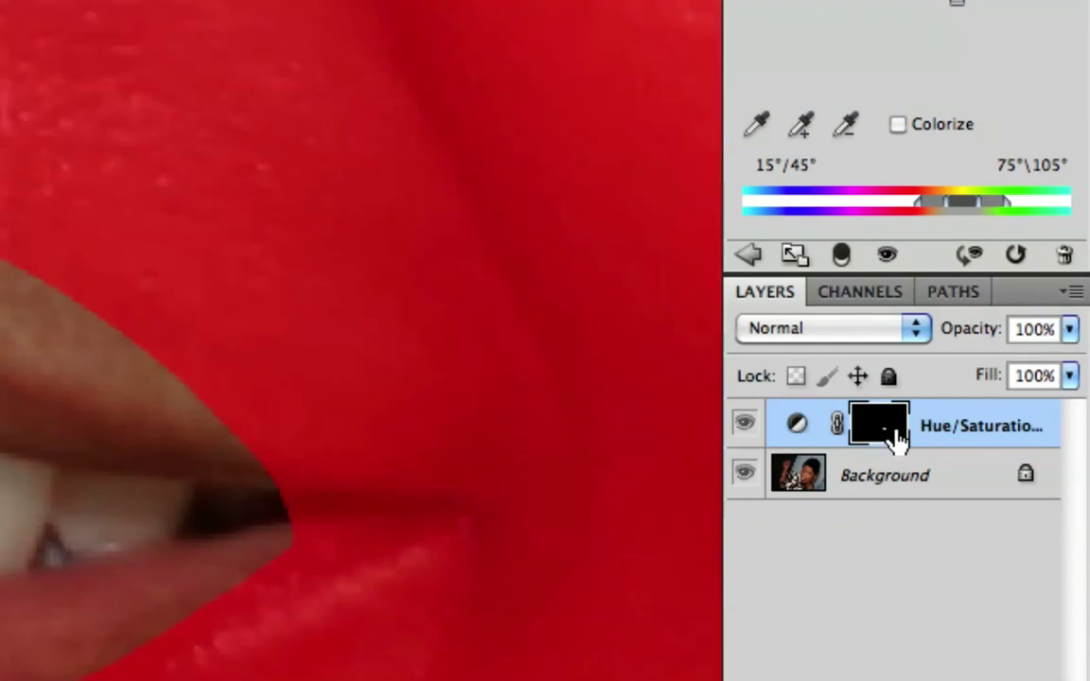
left_click(894, 437, "alt+shift")
right_click(894, 437)
key("Escape")
left_click(894, 437, "alt")
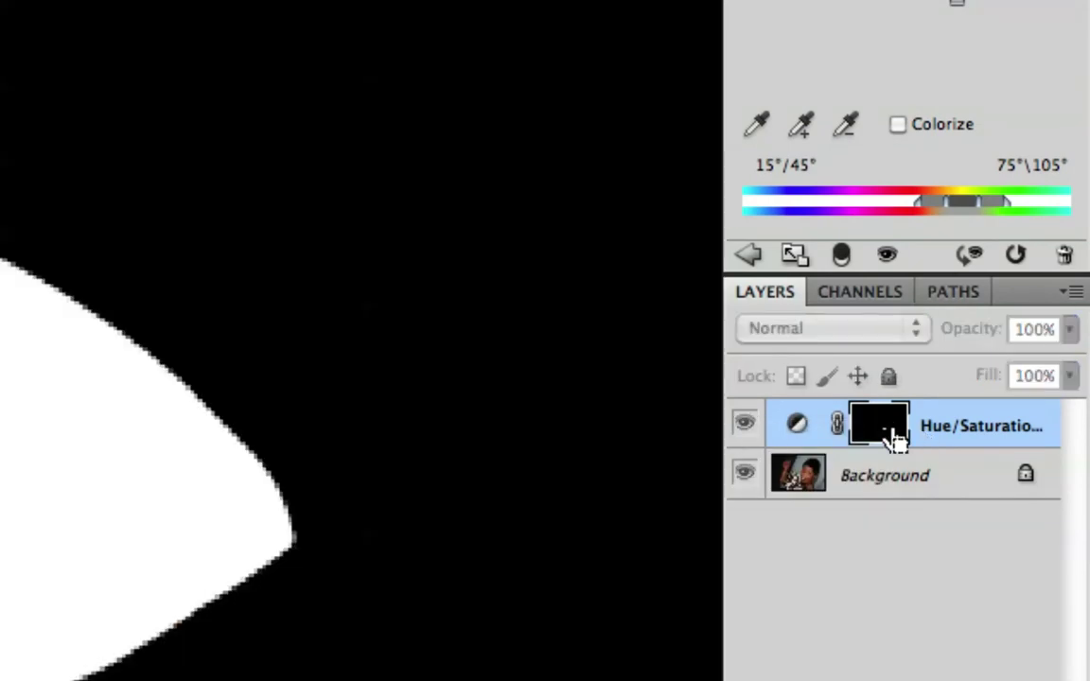
key("super+BackSpace")
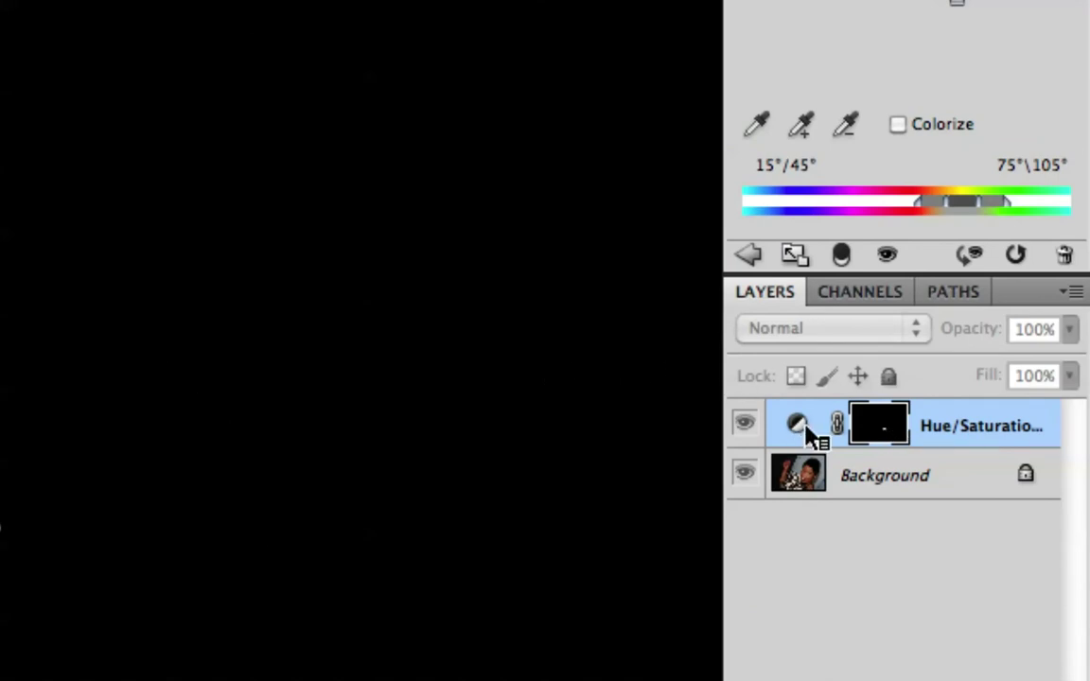
key("super+z")
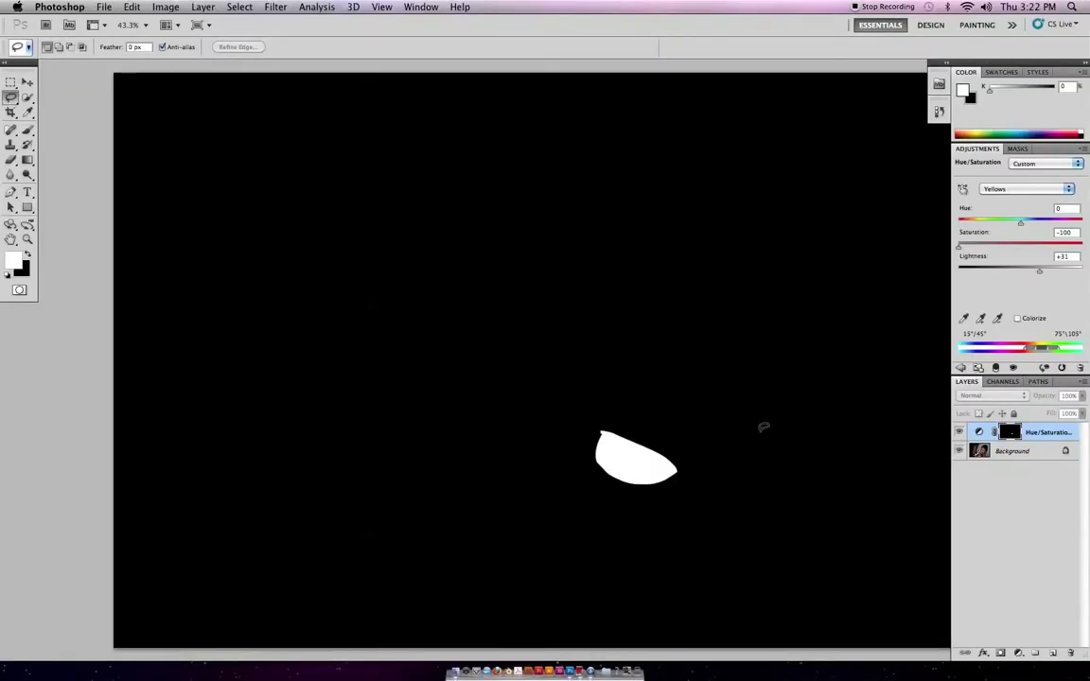
- Load the Hue/Saturation layer's mask as a selection around the mouth, and deselect it
right_click(1010, 432)
key("Escape")
left_click(1010, 434, "super")
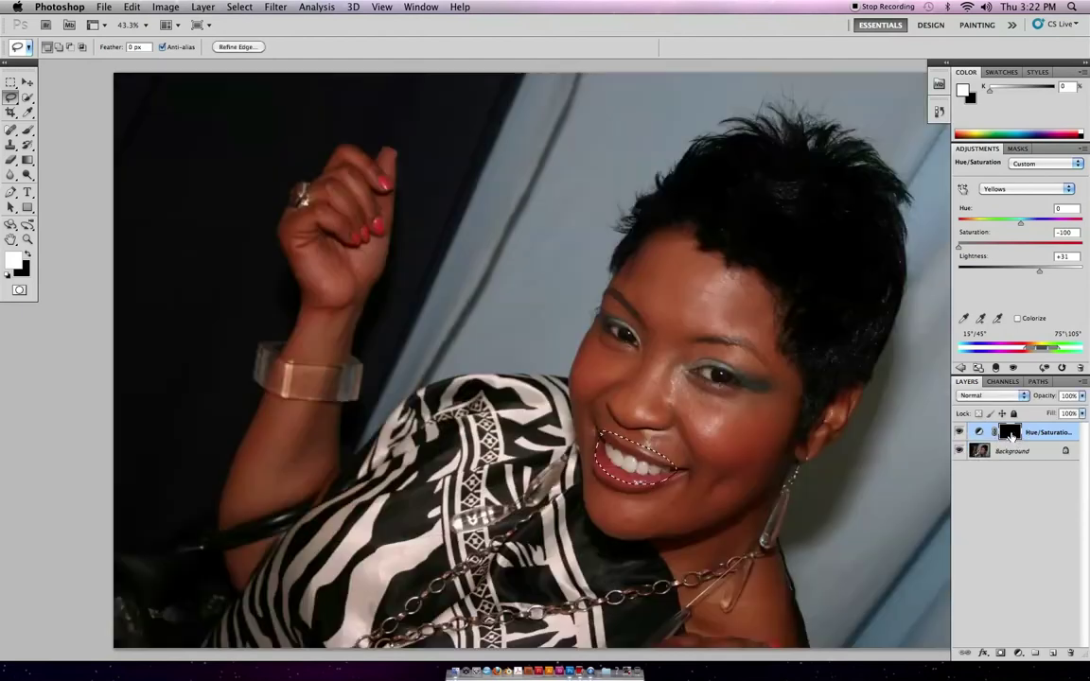
left_click(1010, 433, "alt")
key("super+d")
- With the red mask overlay shown, paint the mask black over the lips around the teeth with a 30 px brush
key("super+equal")
key("super+equal")
key("super+equal")
left_click_drag(757, 464, 546, 252)
left_click_drag(663, 423, 656, 297)
key("backslash")
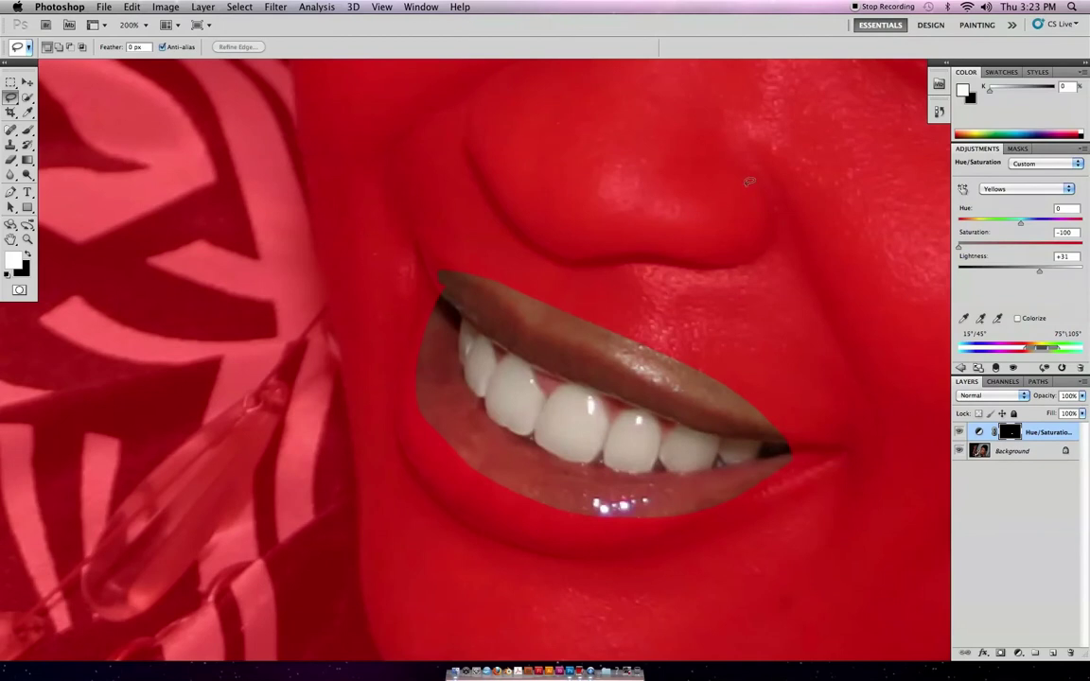
key("b")
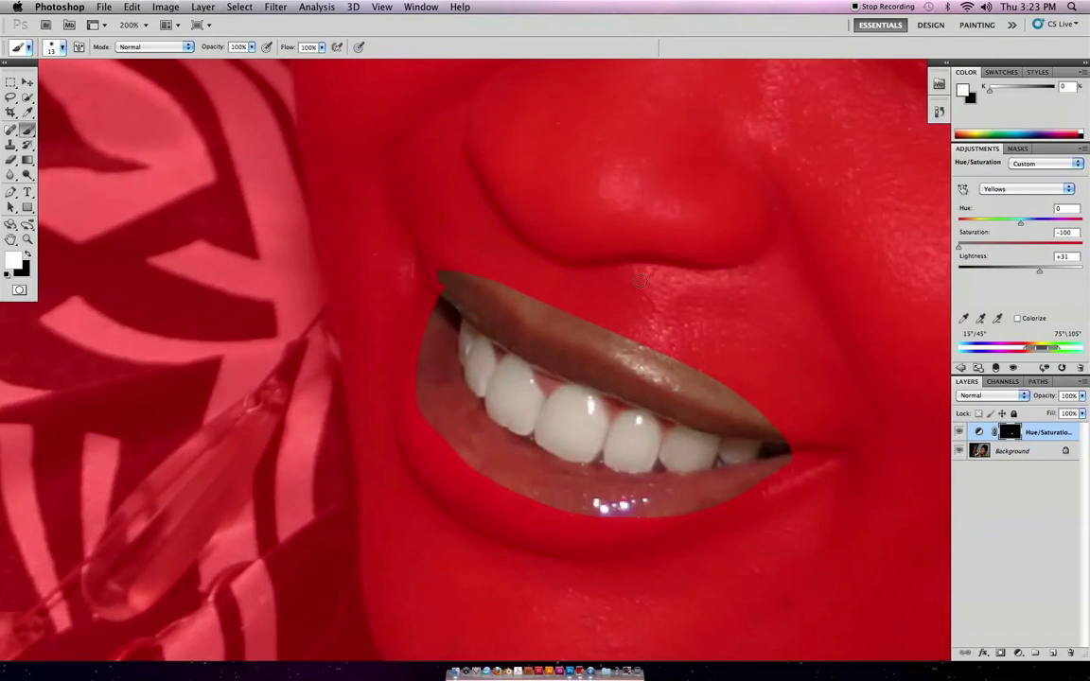
key("x")
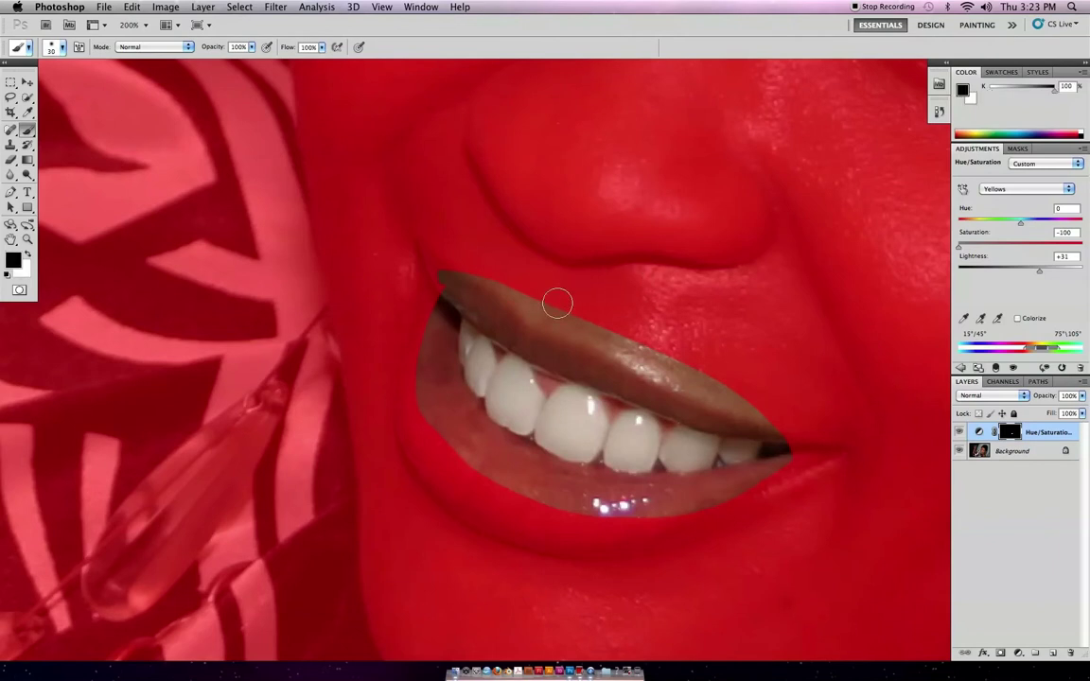
mouse_move(556, 304)
left_mouse_down()
mouse_move(617, 333)
mouse_move(532, 299)
mouse_move(506, 304)
mouse_move(528, 323)
mouse_move(471, 279)
mouse_move(429, 271)
mouse_move(549, 346)
mouse_move(752, 409)
mouse_move(569, 324)
mouse_move(686, 374)
mouse_move(593, 351)
mouse_move(665, 392)
mouse_move(780, 421)
mouse_move(559, 345)
mouse_move(457, 274)
mouse_move(432, 290)
mouse_move(447, 287)
mouse_move(428, 326)
mouse_move(455, 454)
mouse_move(406, 349)
mouse_move(448, 458)
mouse_move(567, 506)
mouse_move(456, 463)
mouse_move(453, 449)
mouse_move(489, 462)
mouse_move(420, 378)
mouse_move(461, 439)
mouse_move(516, 476)
mouse_move(457, 437)
mouse_move(543, 492)
mouse_move(624, 518)
mouse_move(569, 513)
mouse_move(545, 489)
mouse_move(707, 508)
mouse_move(643, 514)
mouse_move(755, 492)
mouse_move(812, 465)
mouse_move(731, 491)
mouse_move(577, 486)
left_mouse_up()
mouse_move(429, 399)
left_mouse_down()
mouse_move(448, 302)
mouse_move(503, 323)
left_mouse_up()
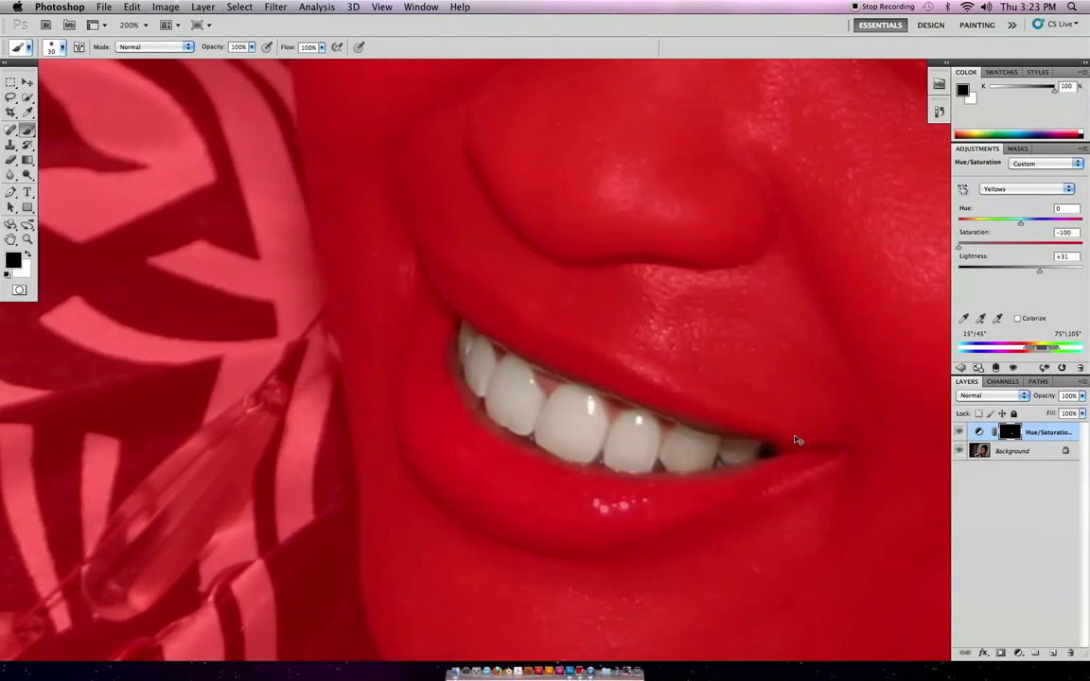
- Hide the mask overlay and examine the whitened teeth and the whites of the eyes
key("super+minus")
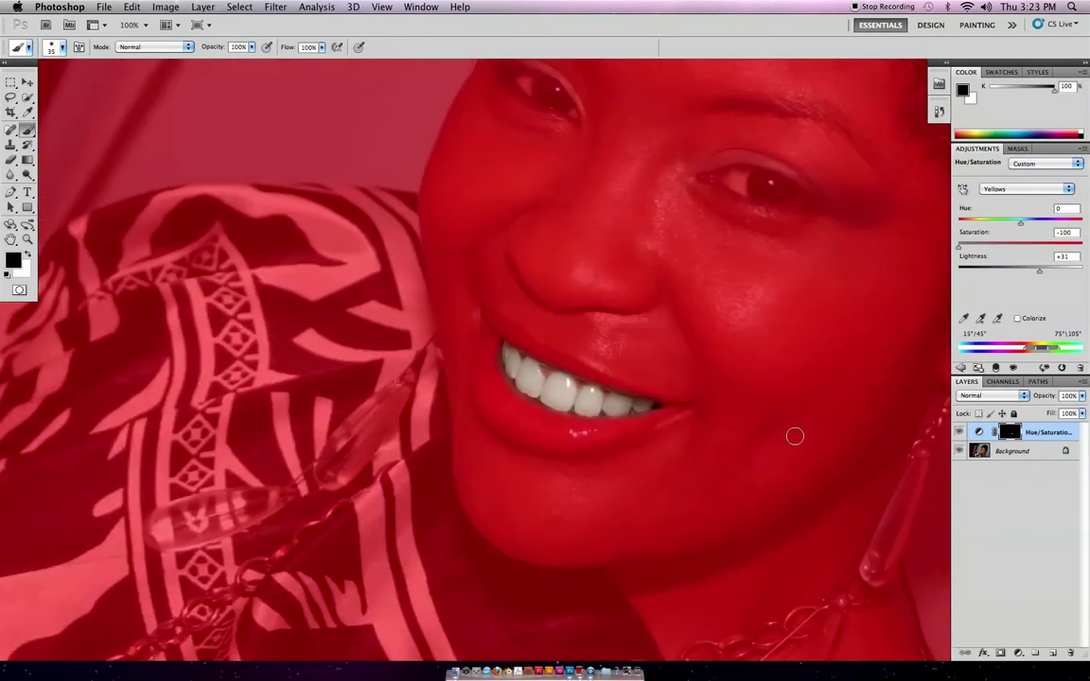
key("x")
key("backslash")
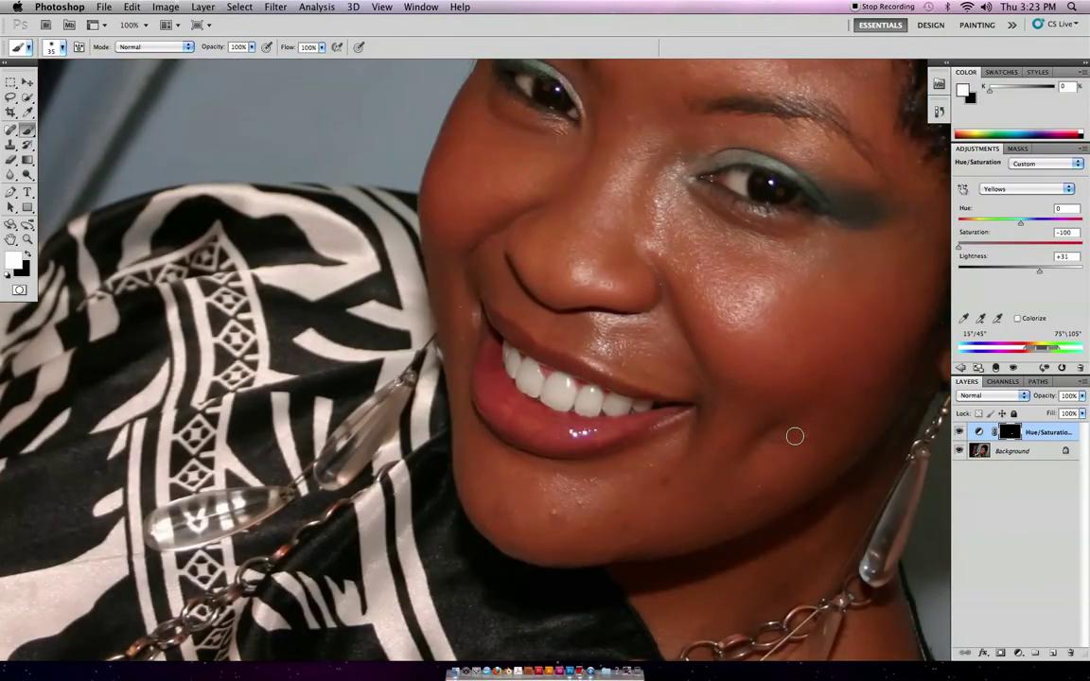
left_click_drag(768, 253, 681, 318)
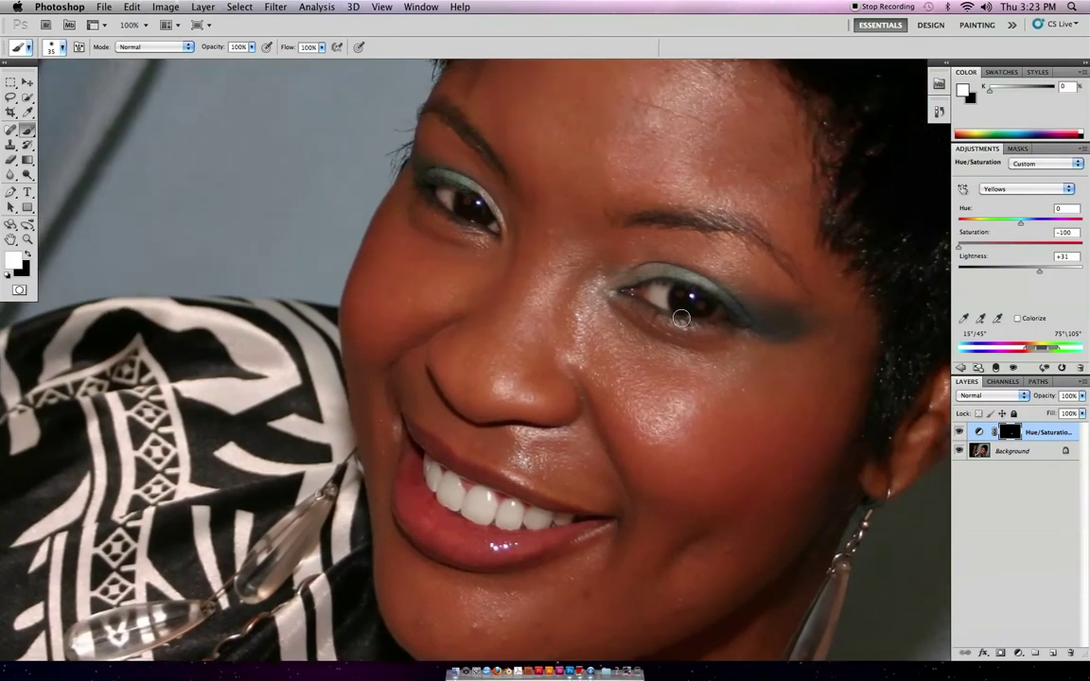
scroll(681, 321, "up", 2)
left_click_drag(684, 219, 481, 370)
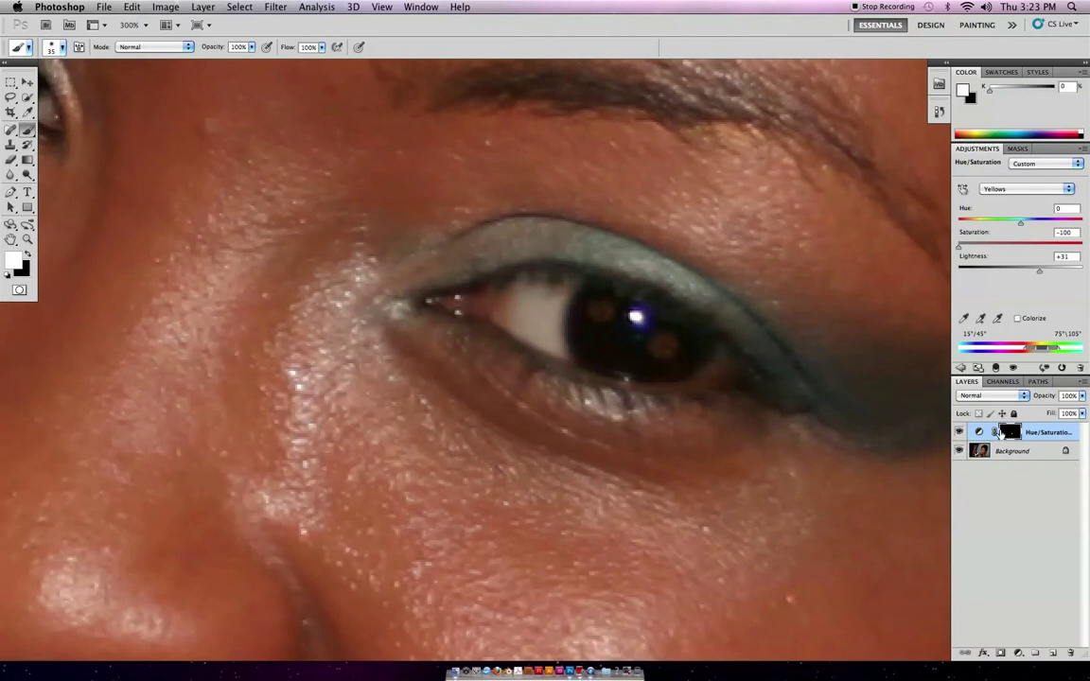
key("super+1")
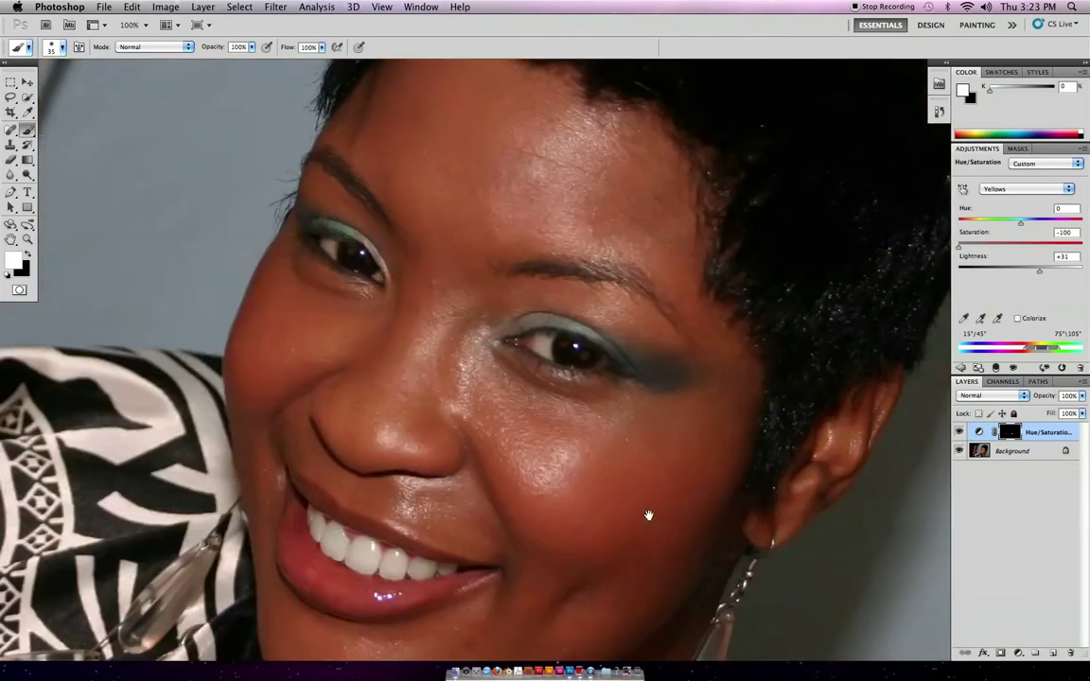
left_click_drag(649, 515, 734, 461)
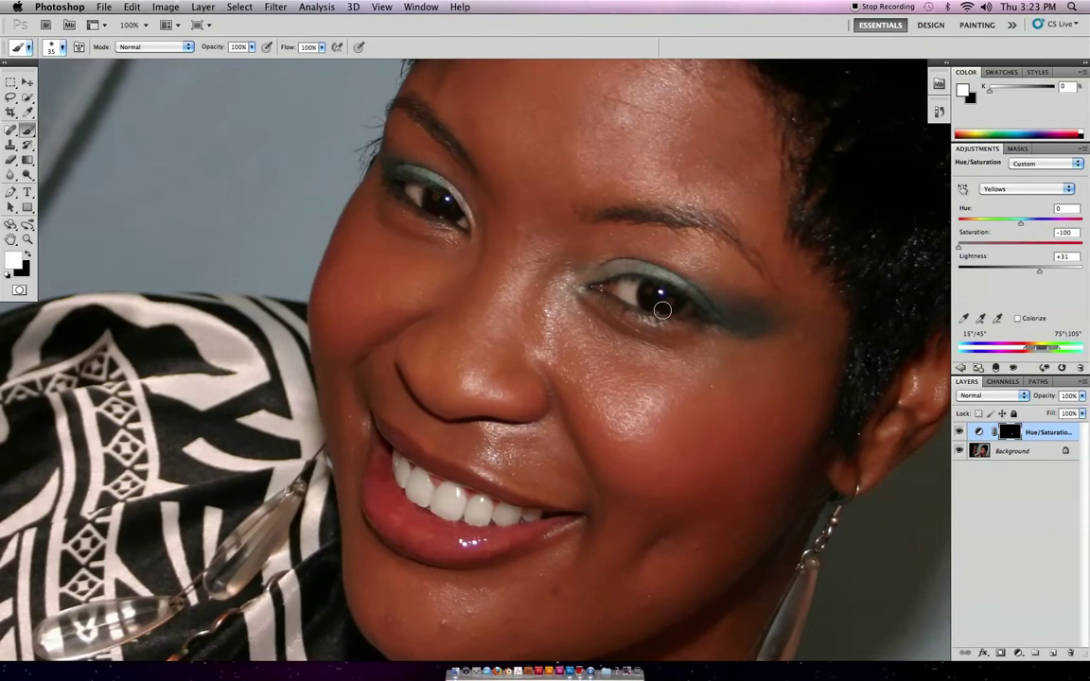
- Using the mask overlay, paint the mask white over the inner white of the woman's left eye with a 15 px brush
key("x")
key("backslash")
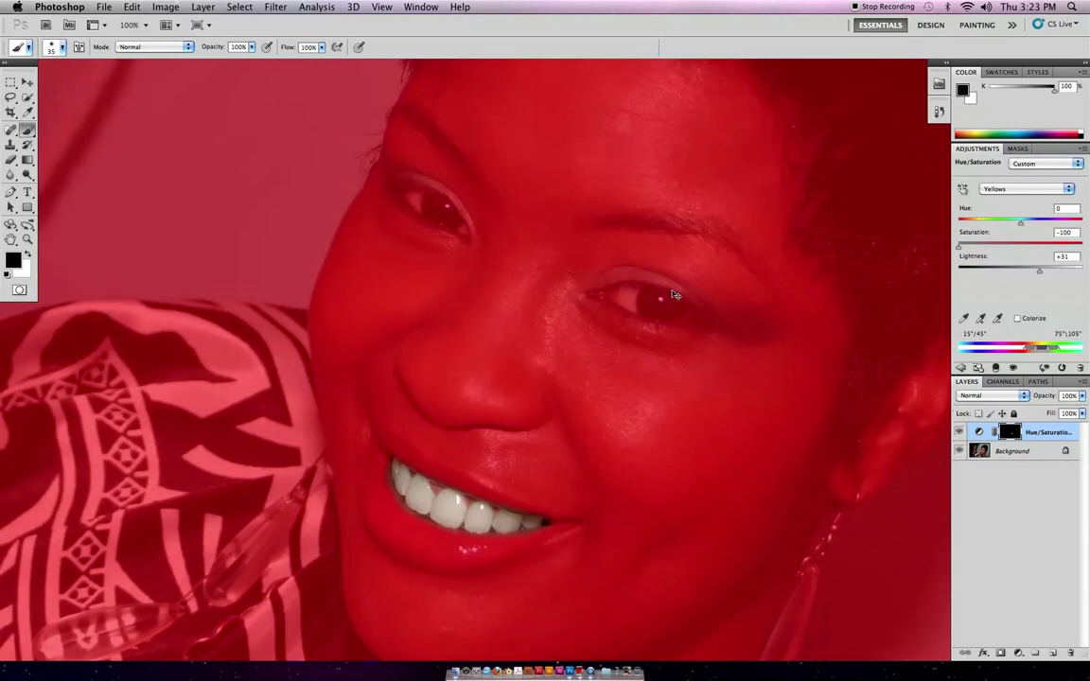
key("super+equal")
key("super+equal")
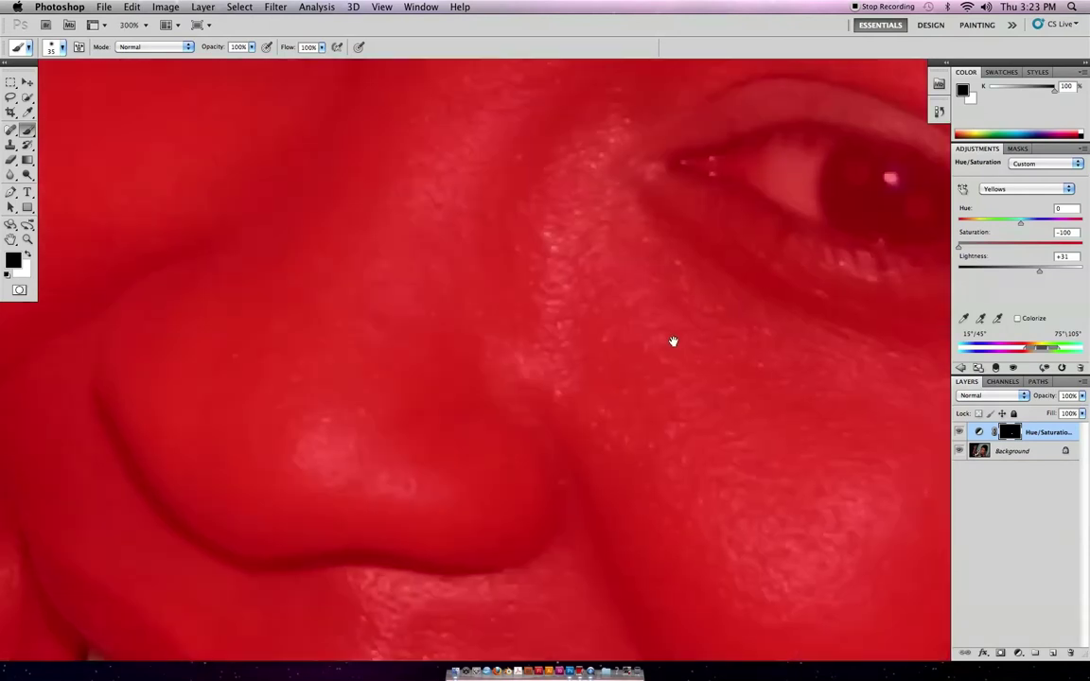
left_click_drag(734, 306, 511, 452)
key("x")
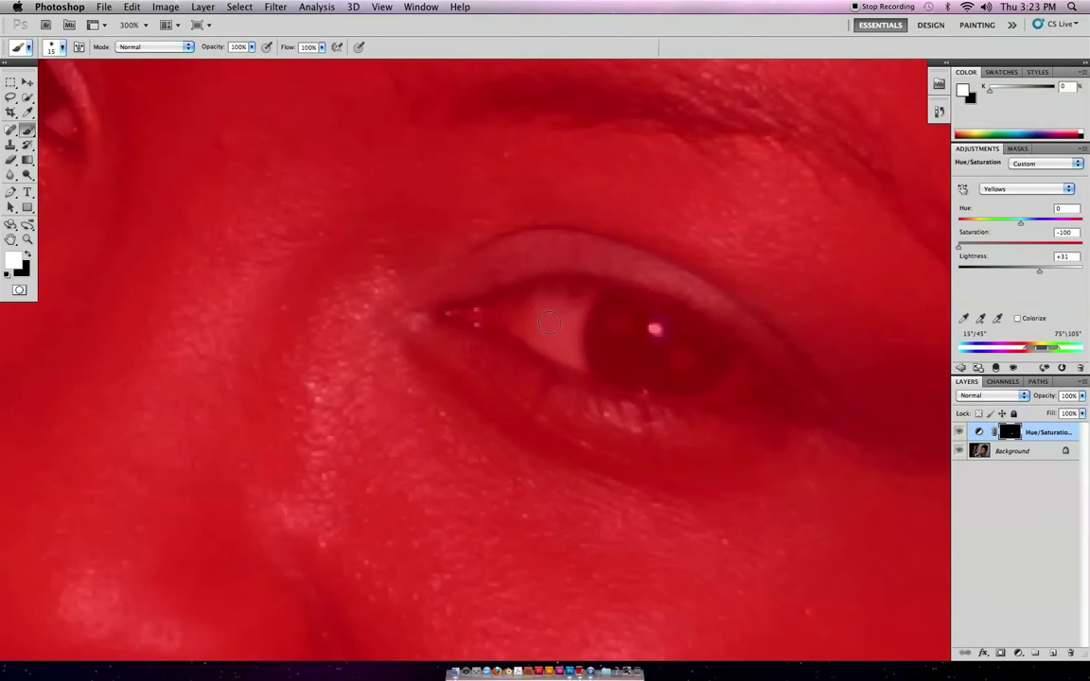
mouse_move(549, 326)
left_mouse_down()
mouse_move(517, 323)
mouse_move(563, 349)
mouse_move(573, 303)
mouse_move(520, 311)
mouse_move(576, 300)
mouse_move(563, 352)
left_mouse_up()
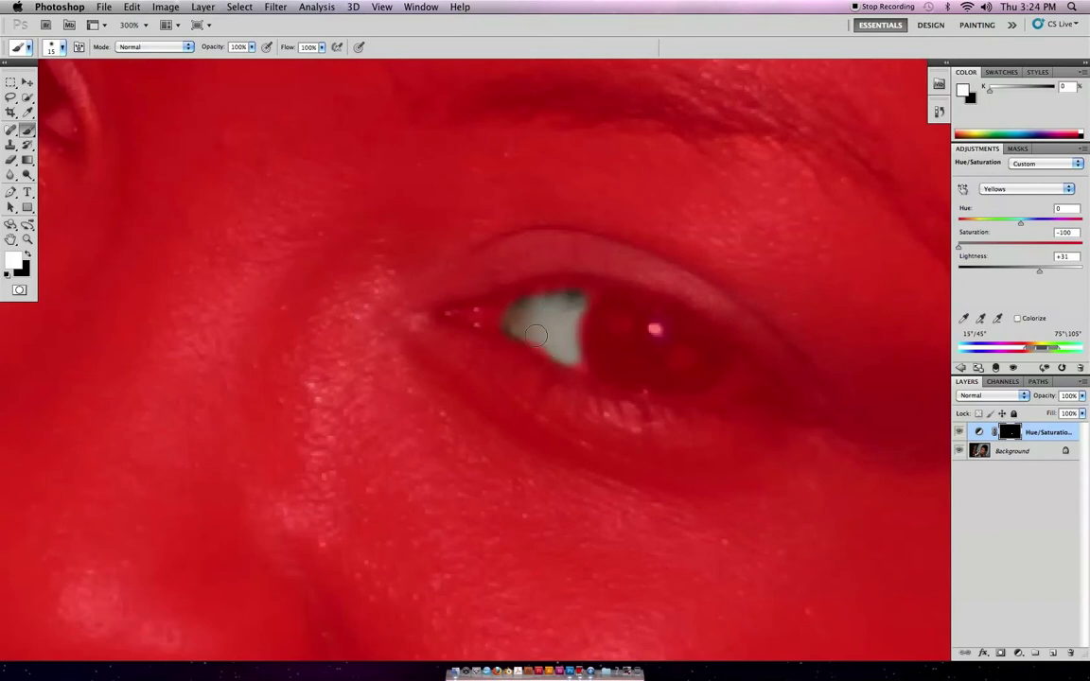
key("backslash")
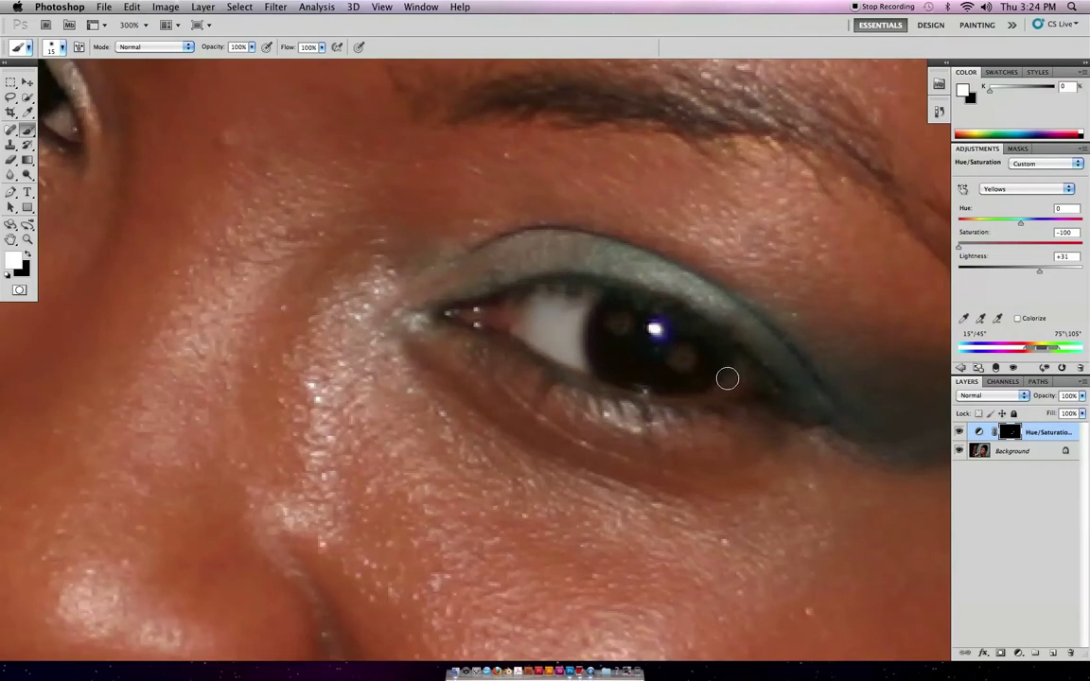
- Examine the whites of the woman's right eye, and review her whole face at 100% zoom
scroll(457, 353, "left", 10)
scroll(457, 353, "up", 4)
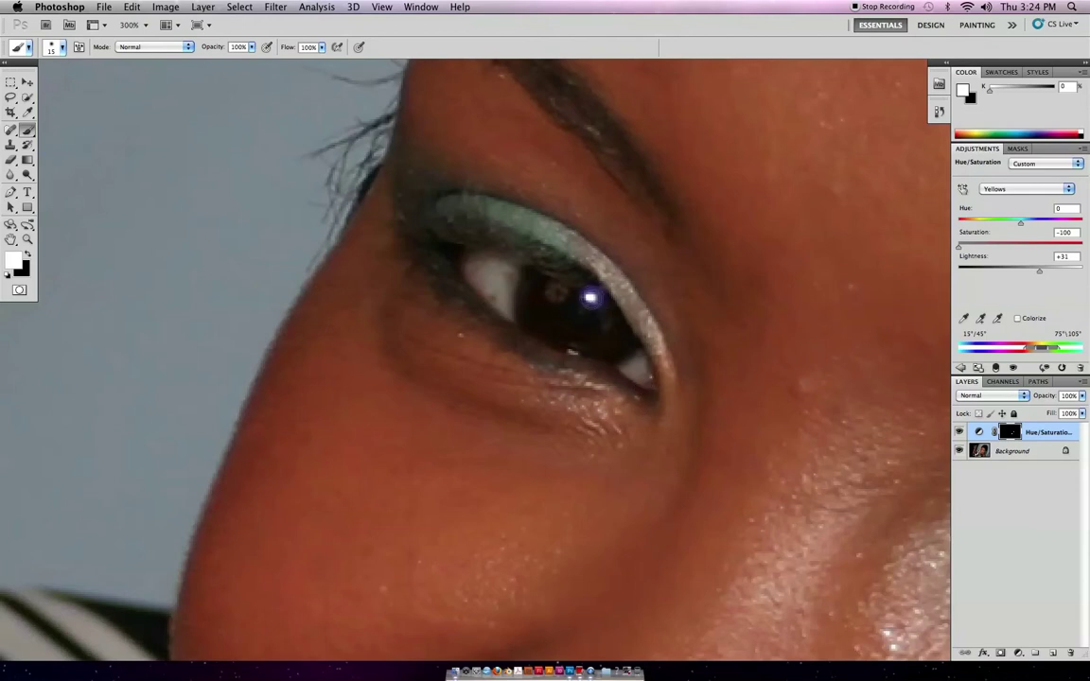
key("super+1")
left_click_drag(705, 463, 663, 316)
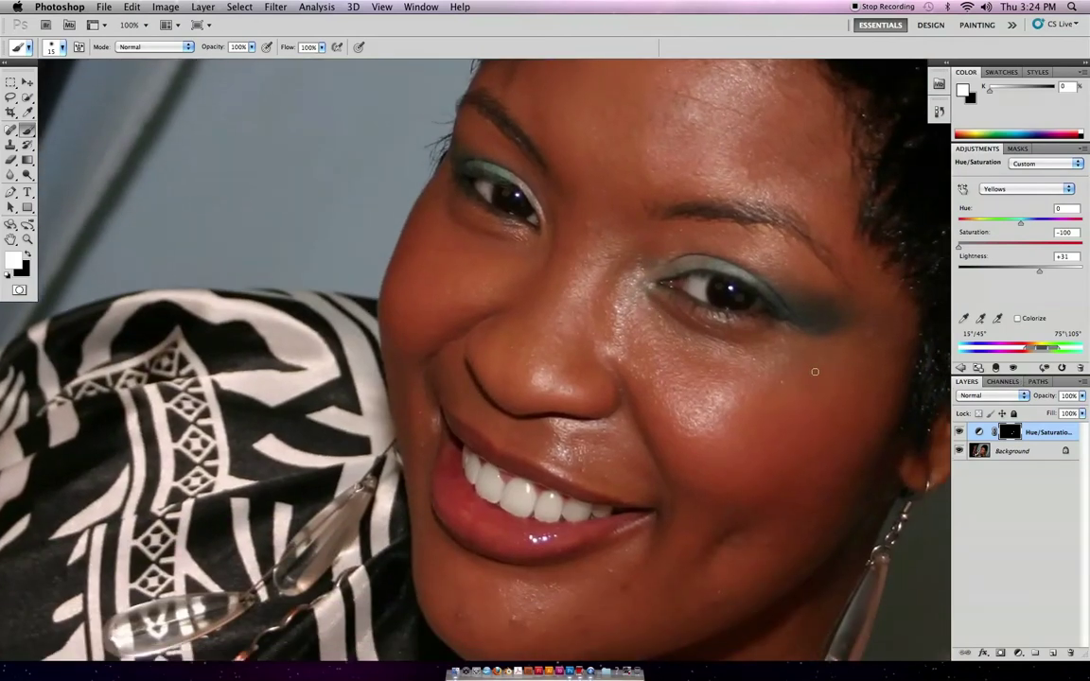
- Compare the eyes and teeth with and without the Hue/Saturation adjustment by toggling the layer's visibility several times, leaving it hidden
key("z")
left_click_drag(657, 350, 730, 379)
left_click(960, 432)
left_click(959, 432)
left_click(959, 433)
left_click(959, 433)
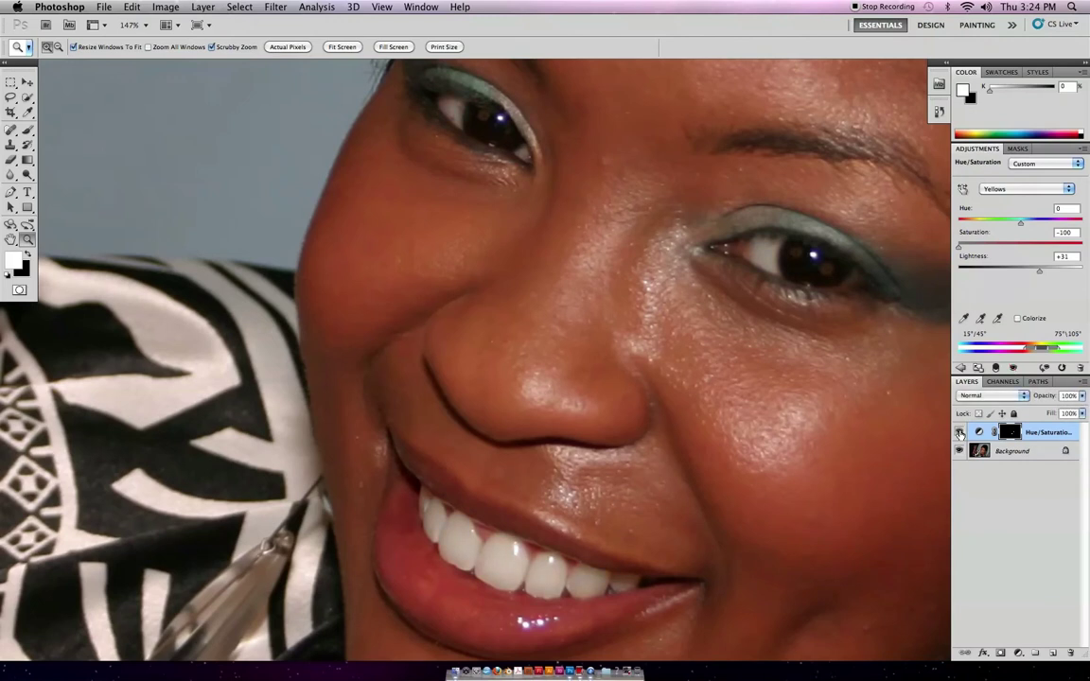
left_click(960, 432)
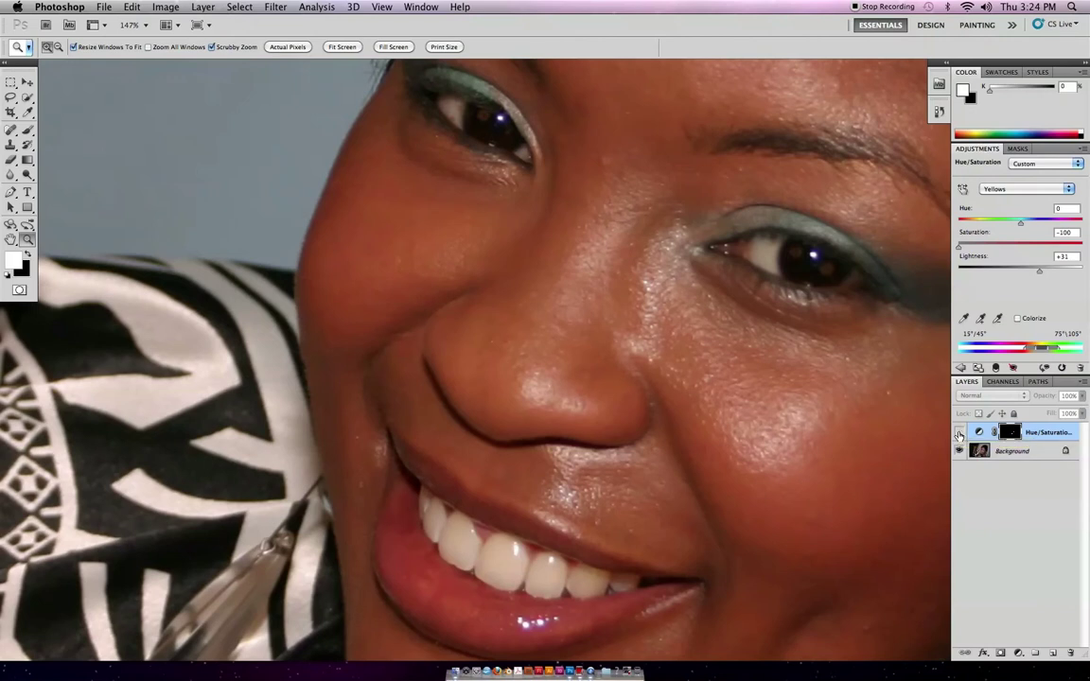
left_click(960, 434)
left_click(959, 434)
left_click(960, 434)
left_click(959, 435)
- Minimize the portrait after returning it to a standard document window, and switch to Photo Booth
key("f")
key("f")
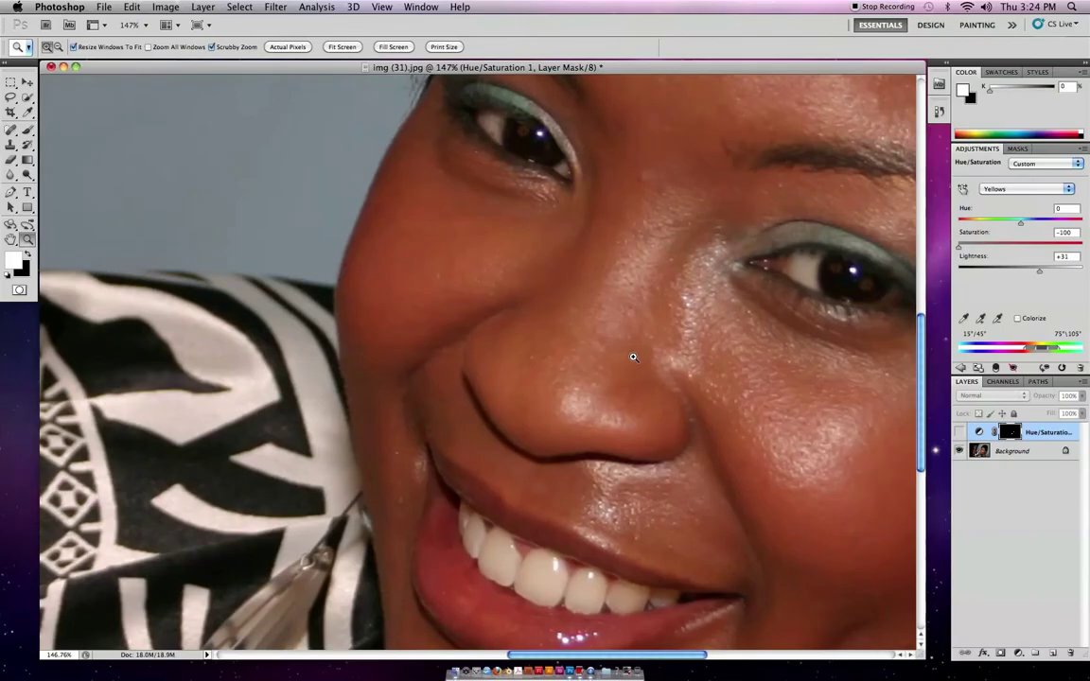
left_click(64, 68)
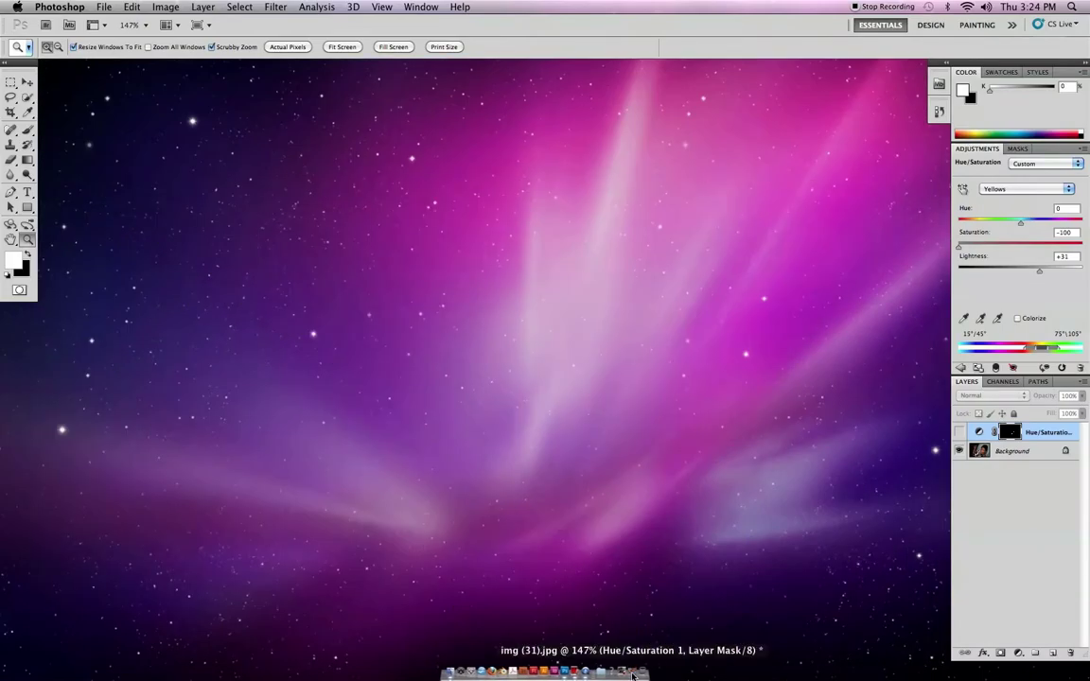
left_click(622, 674)
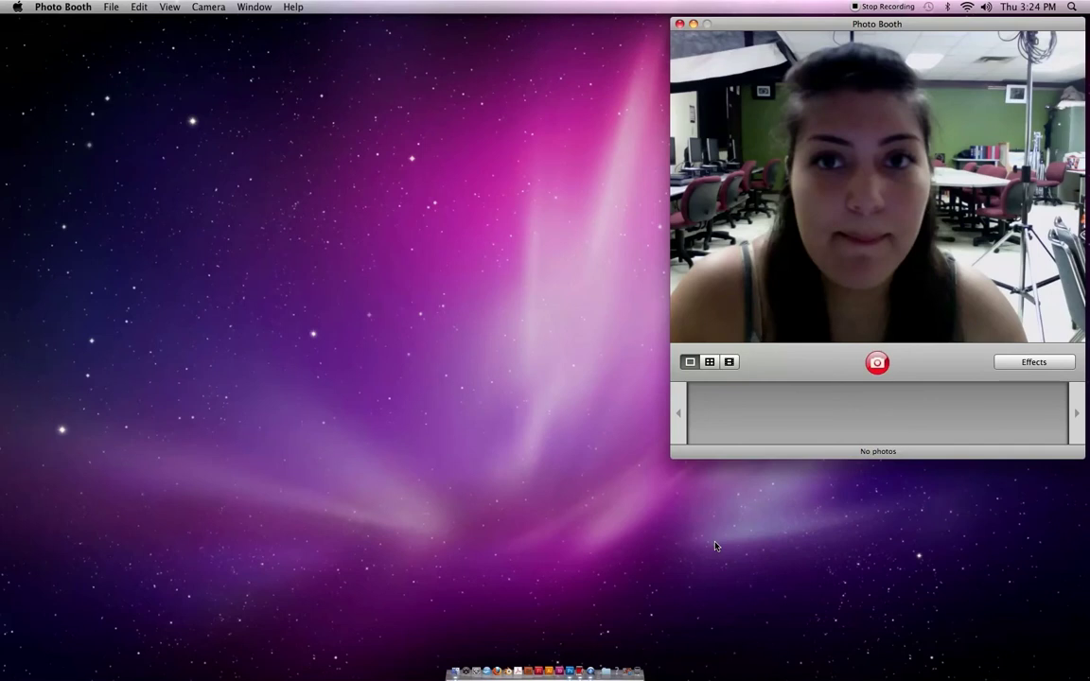